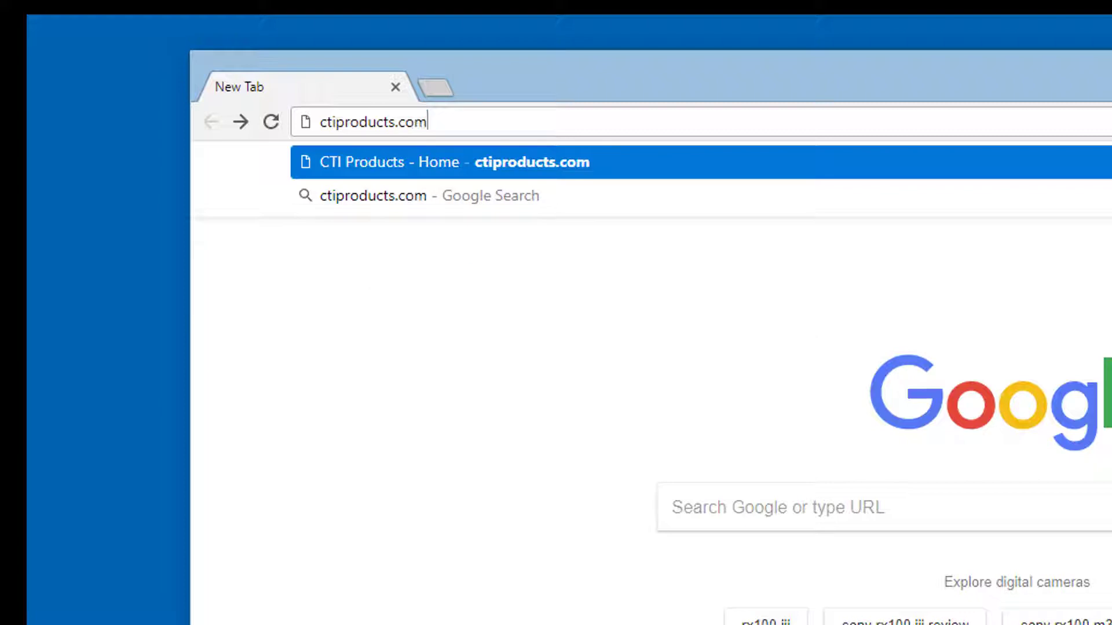
Load ctiproducts.com in the browser and open youtube.com in a new tab.
type("m")
key("Return")
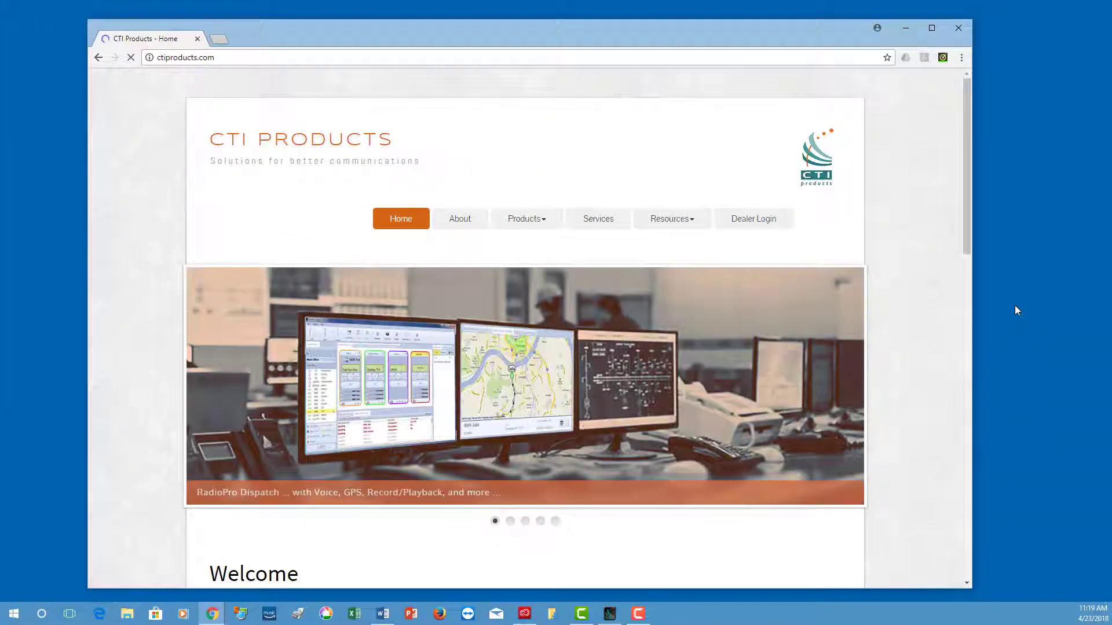
key("ctrl+t")
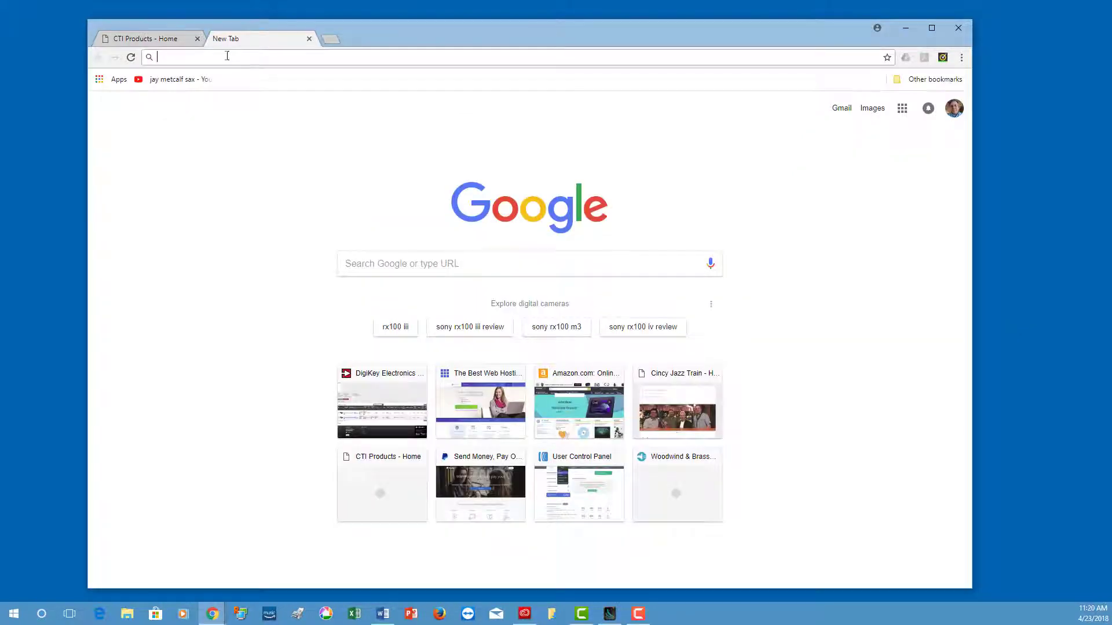
type("youtube")
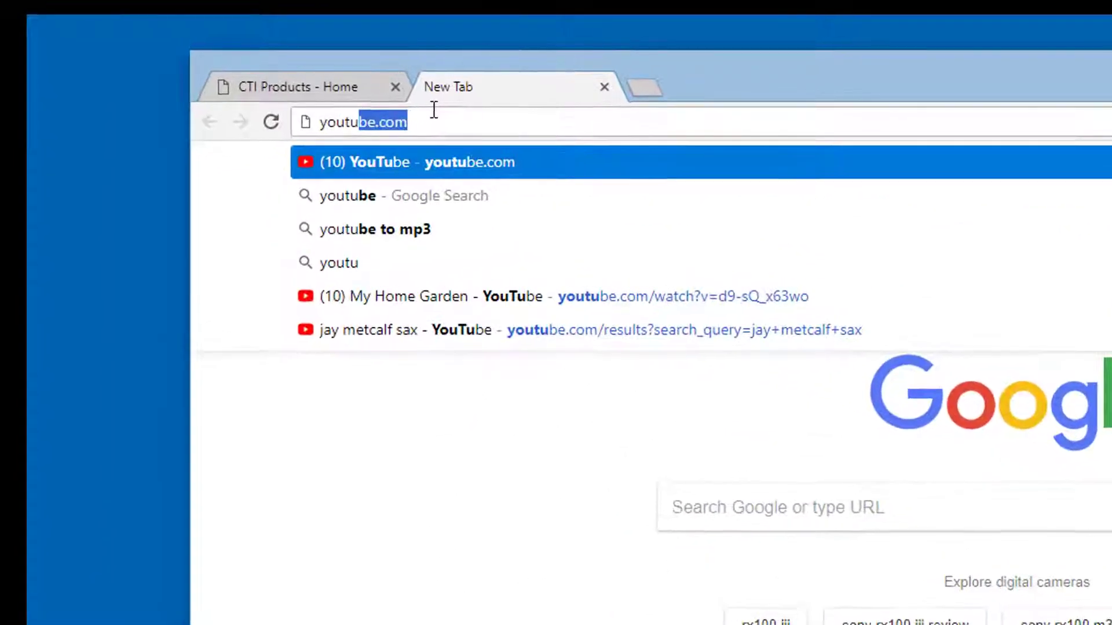
type(".co")
key("Return")
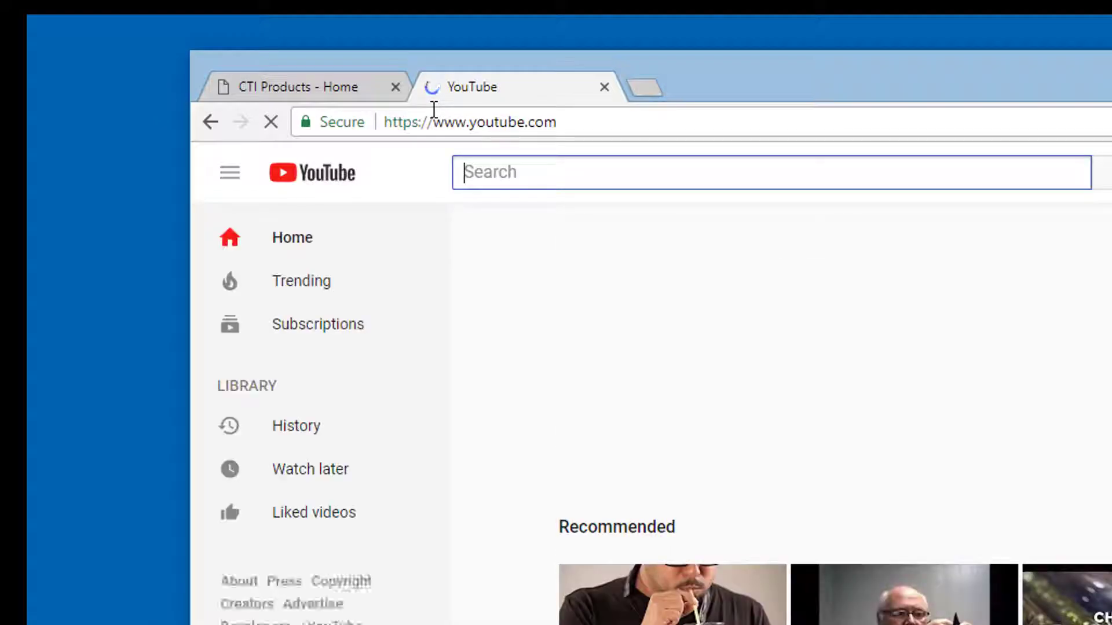
Search YouTube for "cti radiopro" and open the RadioPro by CTI Products channel.
type("cti radiopro")
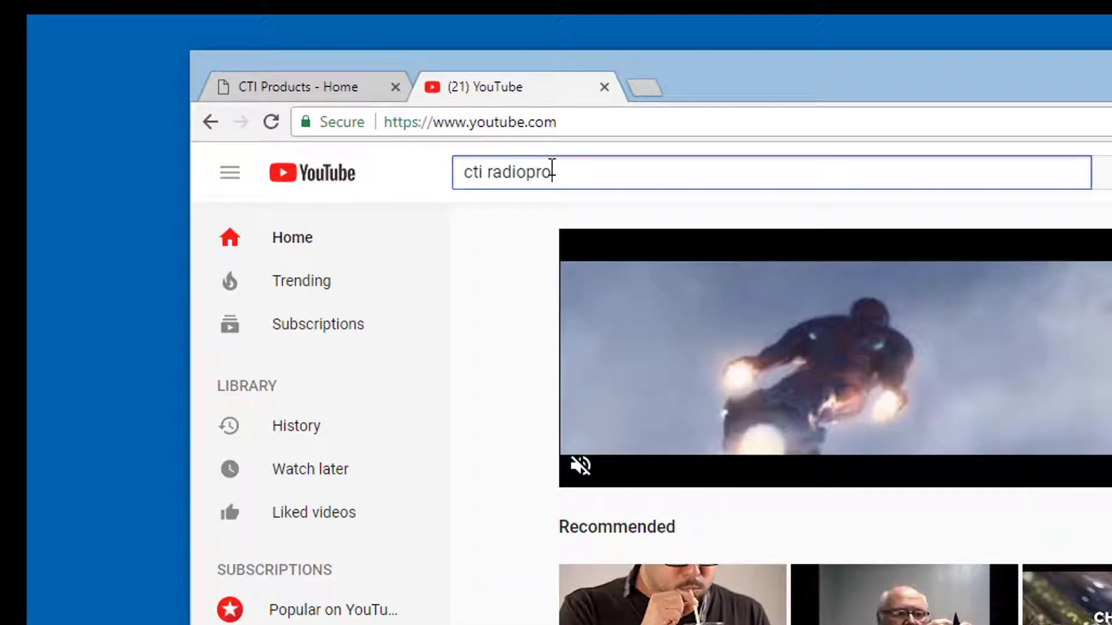
key("Return")
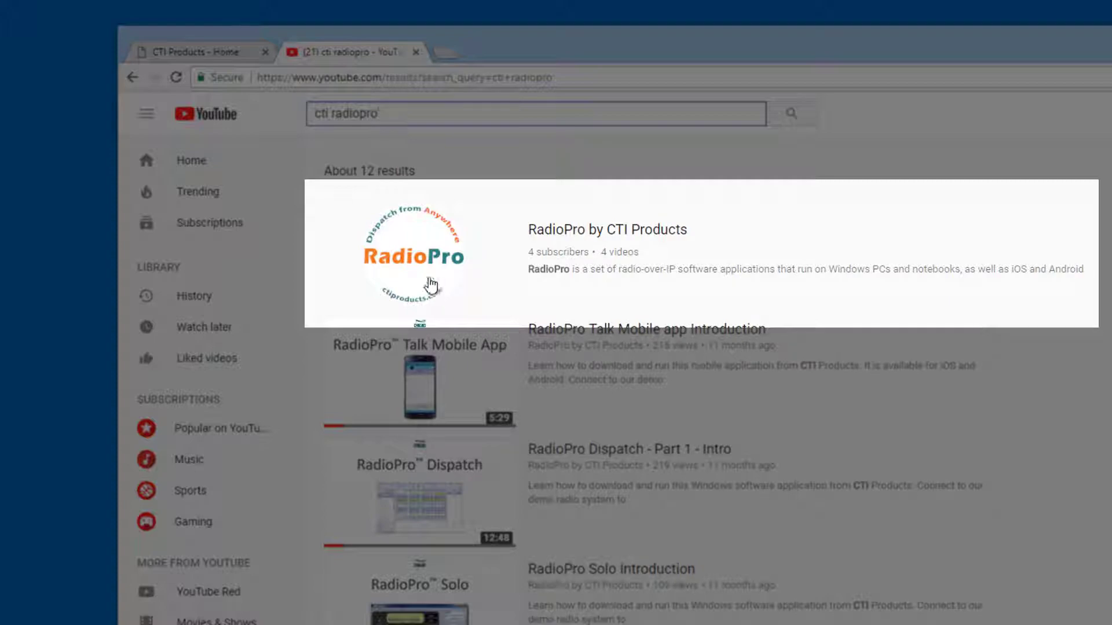
left_click(430, 286)
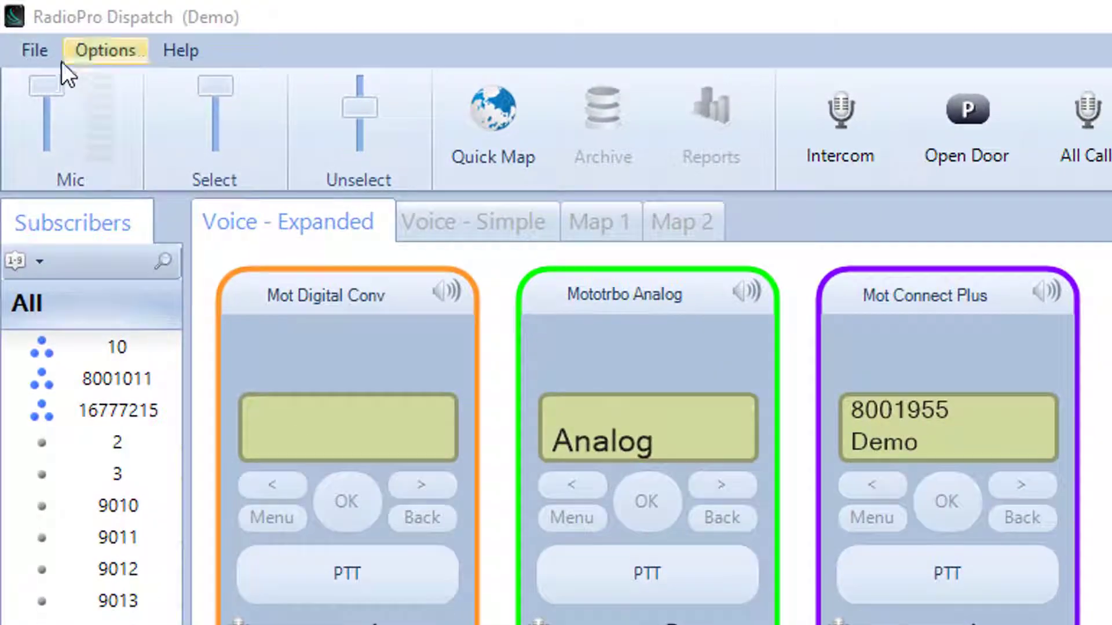
Switch to RadioPro Dispatch and view the folder offered for opening layout files, closing the dialog without choosing a file.
left_click(48, 53)
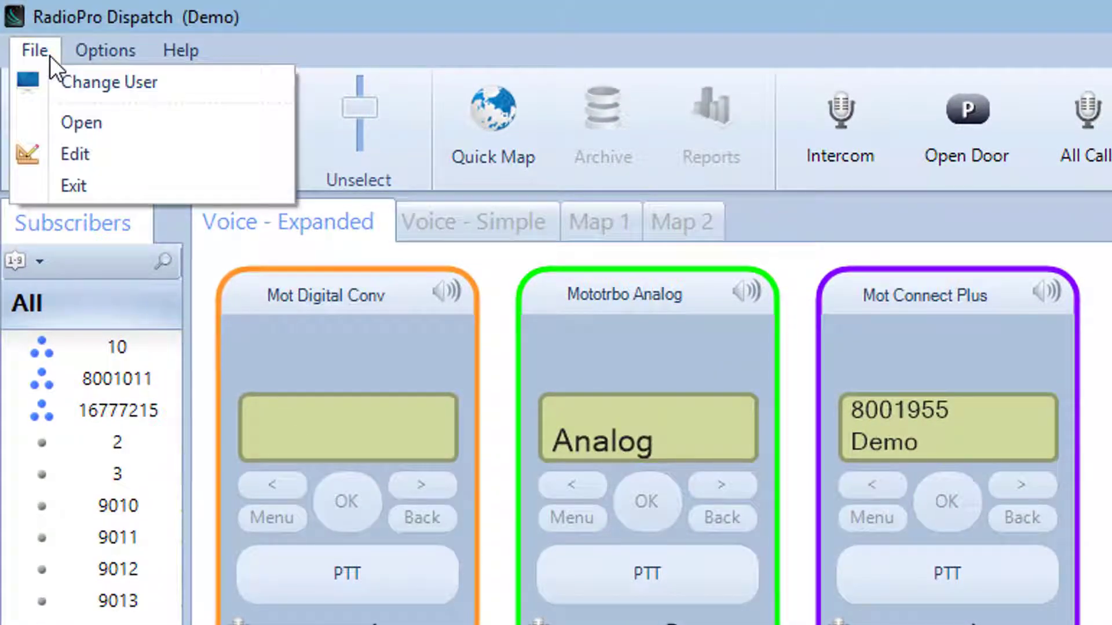
left_click(80, 122)
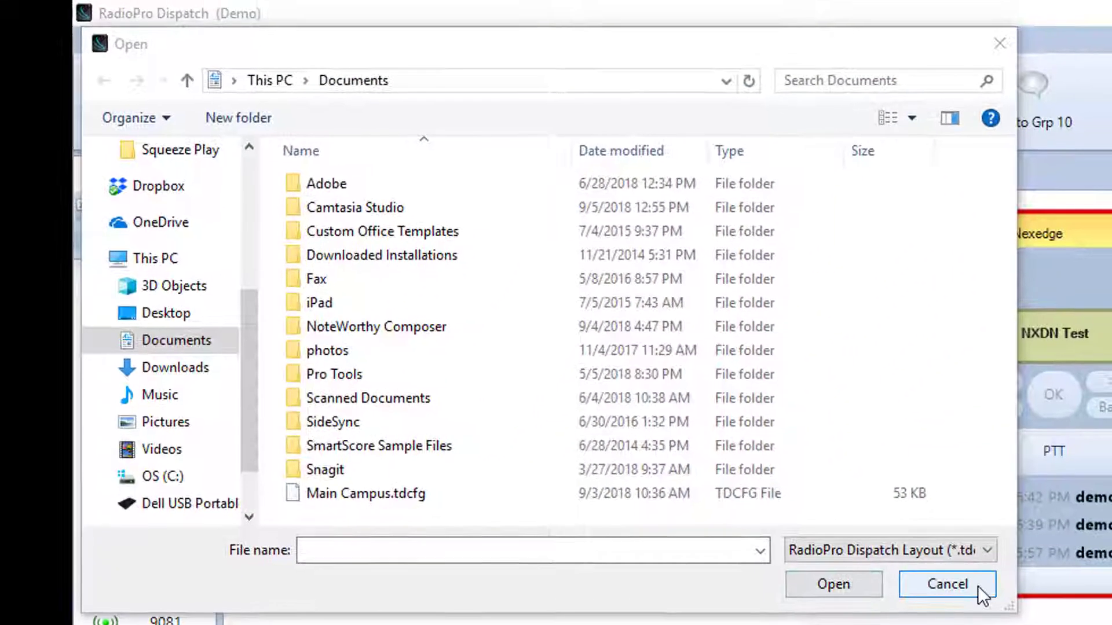
left_click(1012, 574)
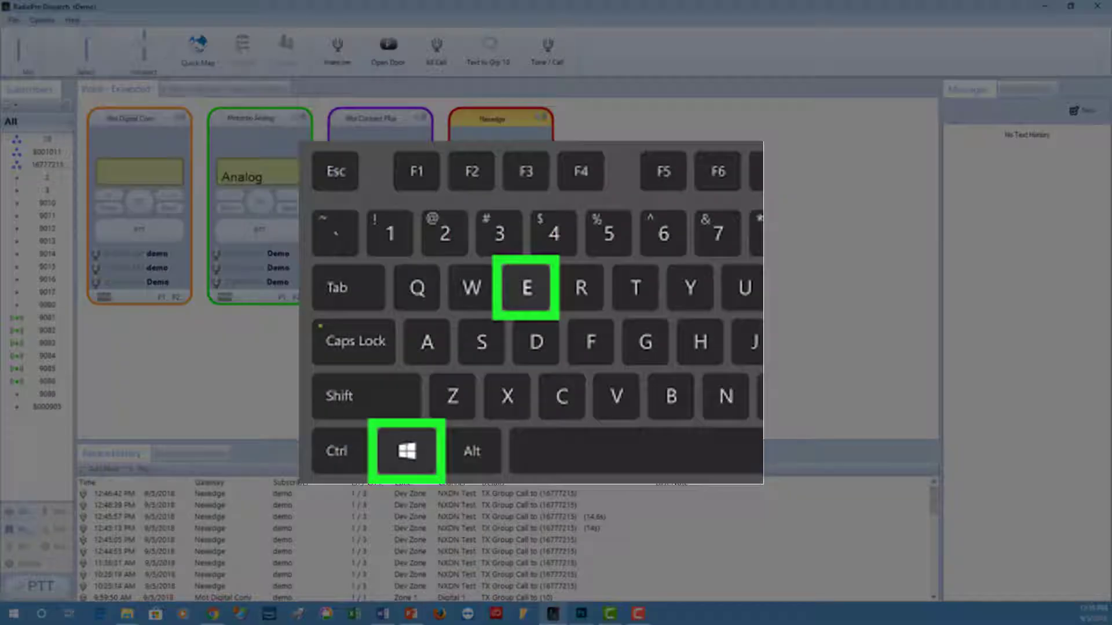
Switch to File Explorer and search the OS (C:) drive for "tdcfg" files.
key("super+e")
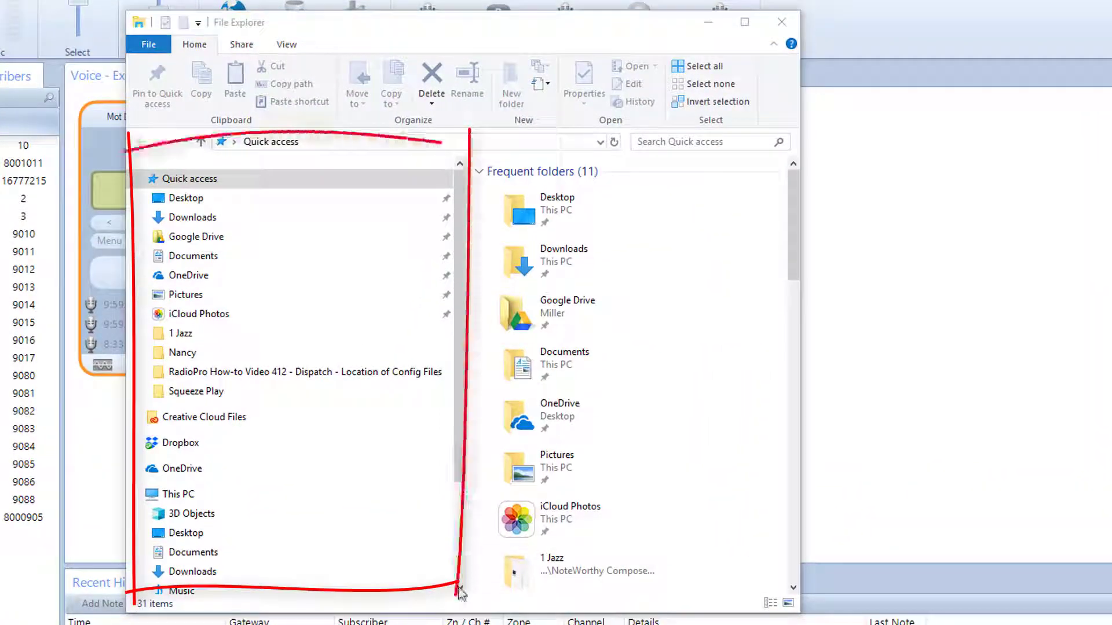
left_click(459, 588)
scroll(460, 590, "down", 1)
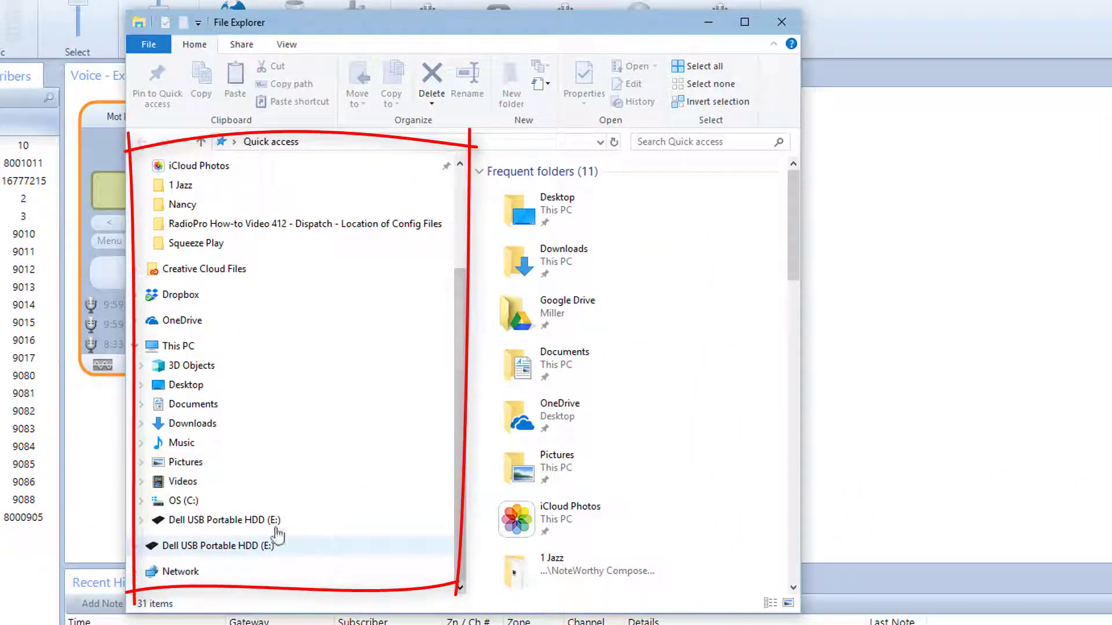
left_click(219, 501)
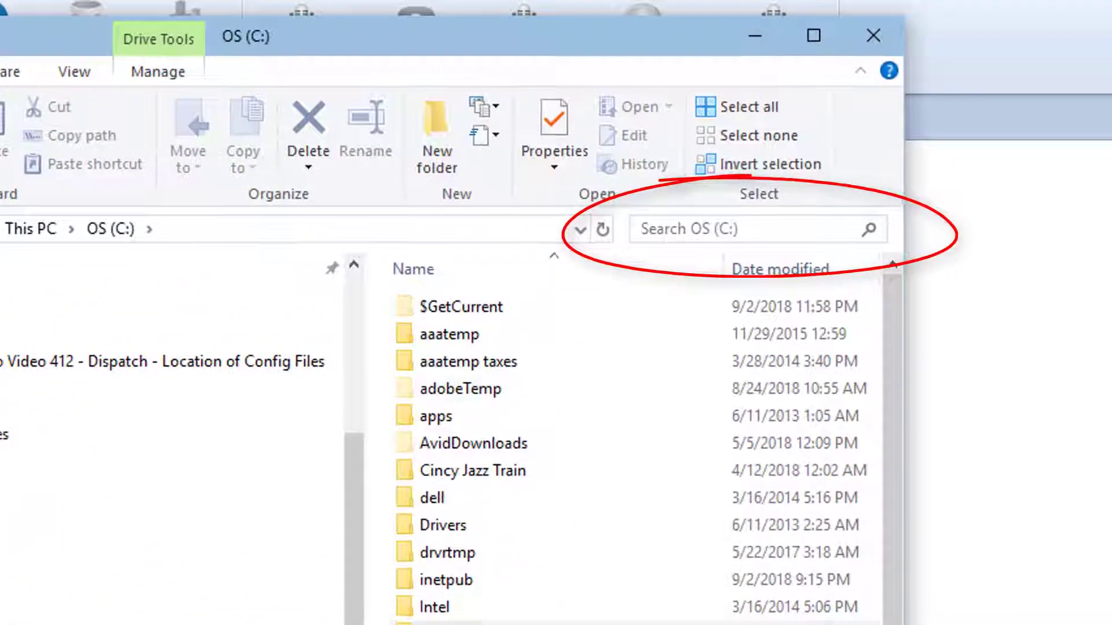
left_click(712, 232)
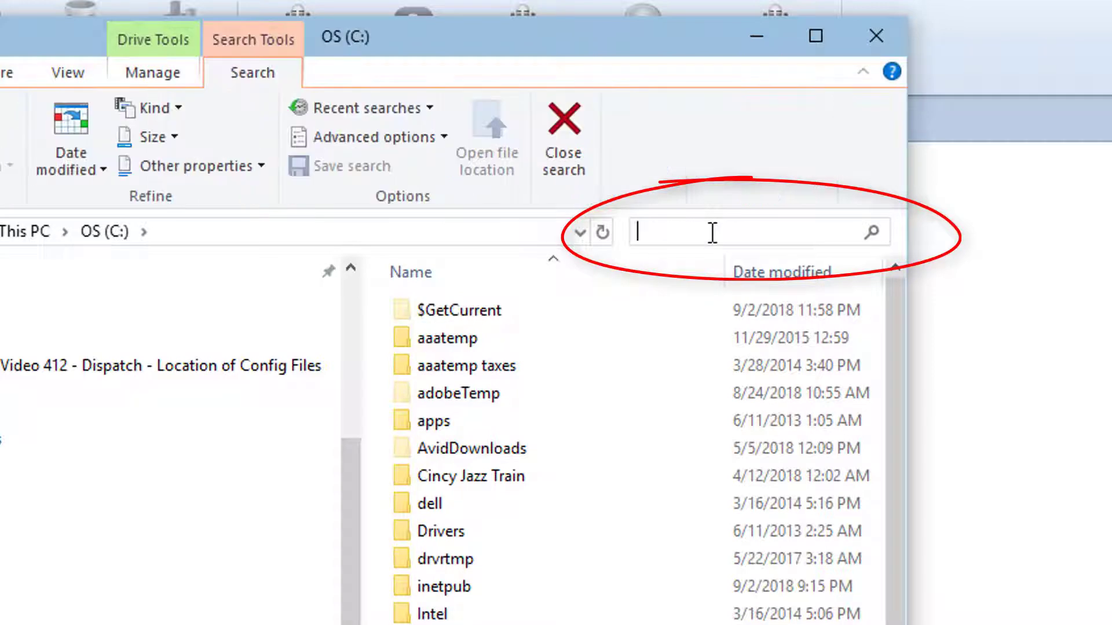
type("tdcfg")
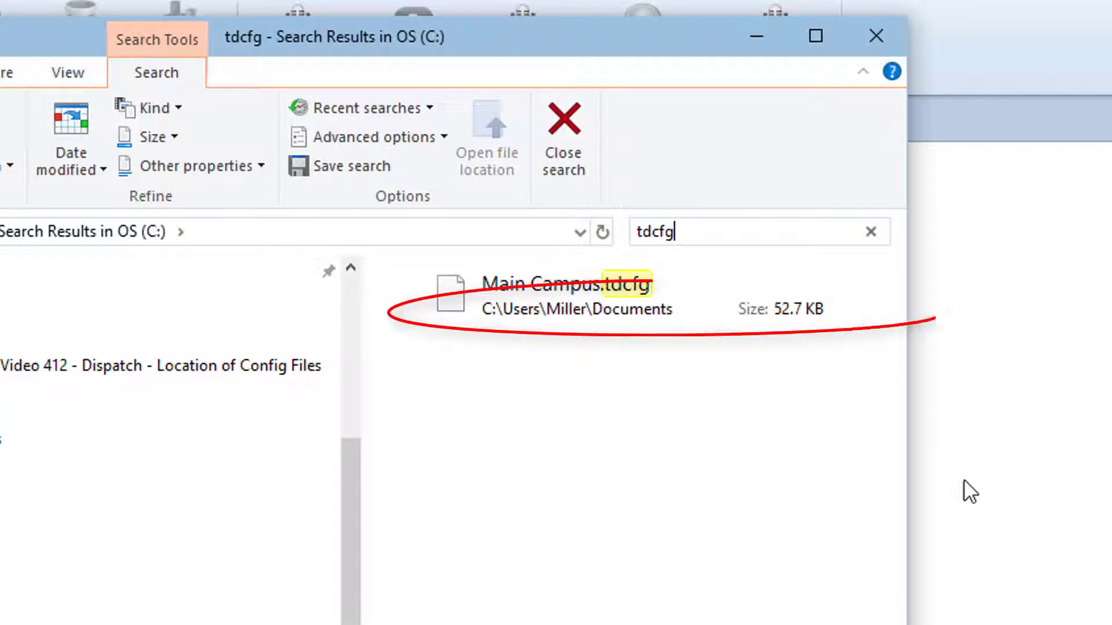
Open the file location of Main Campus.tdcfg from the search results.
left_click(590, 308)
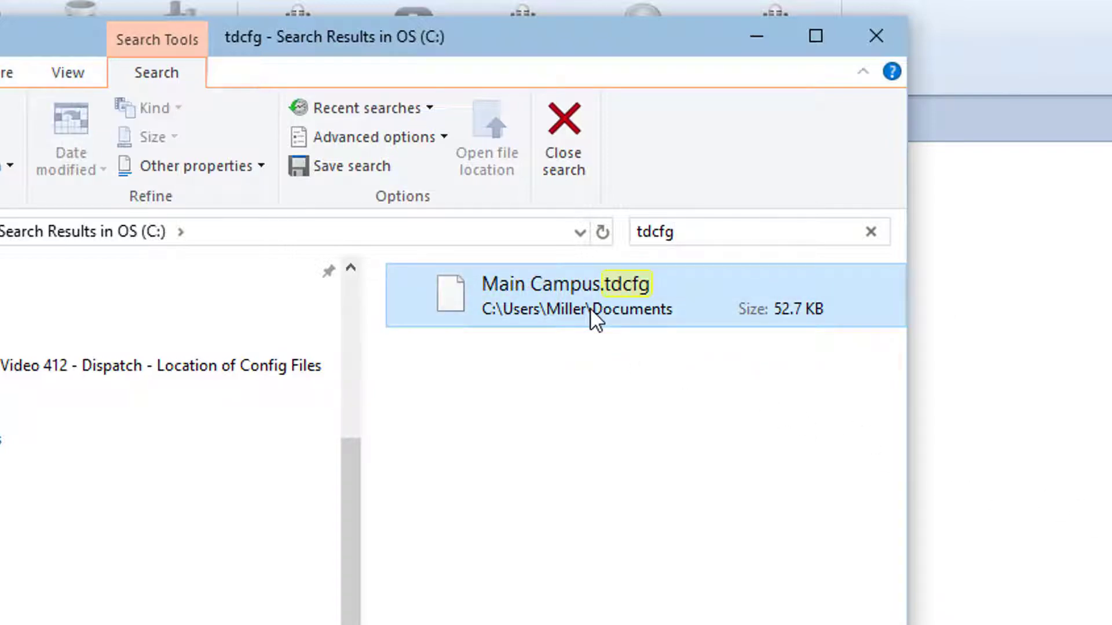
right_click(589, 307)
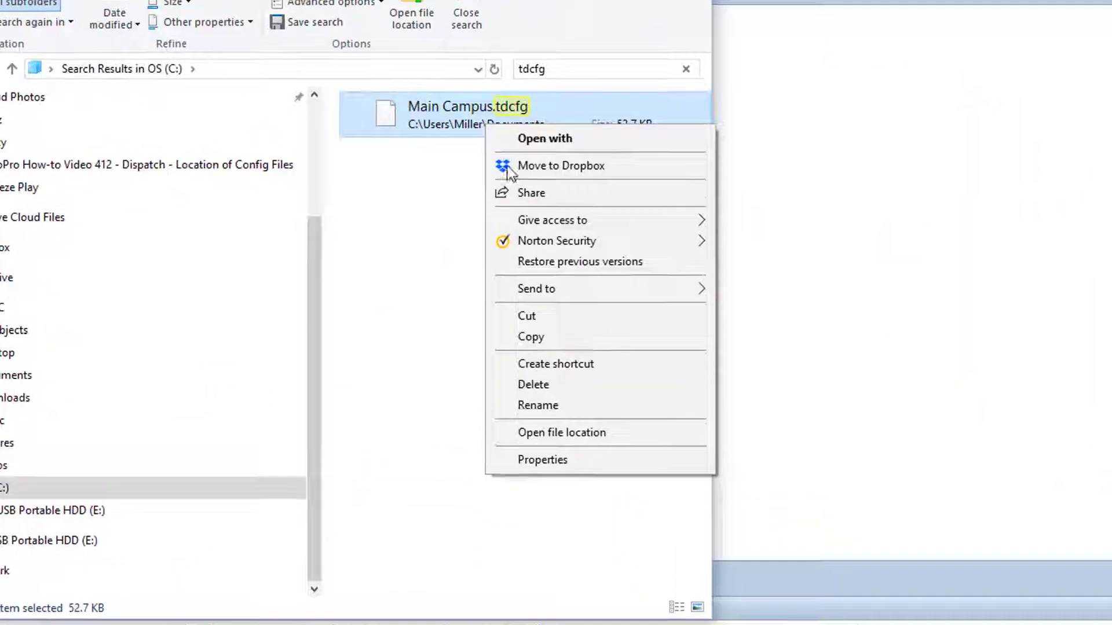
left_click(565, 441)
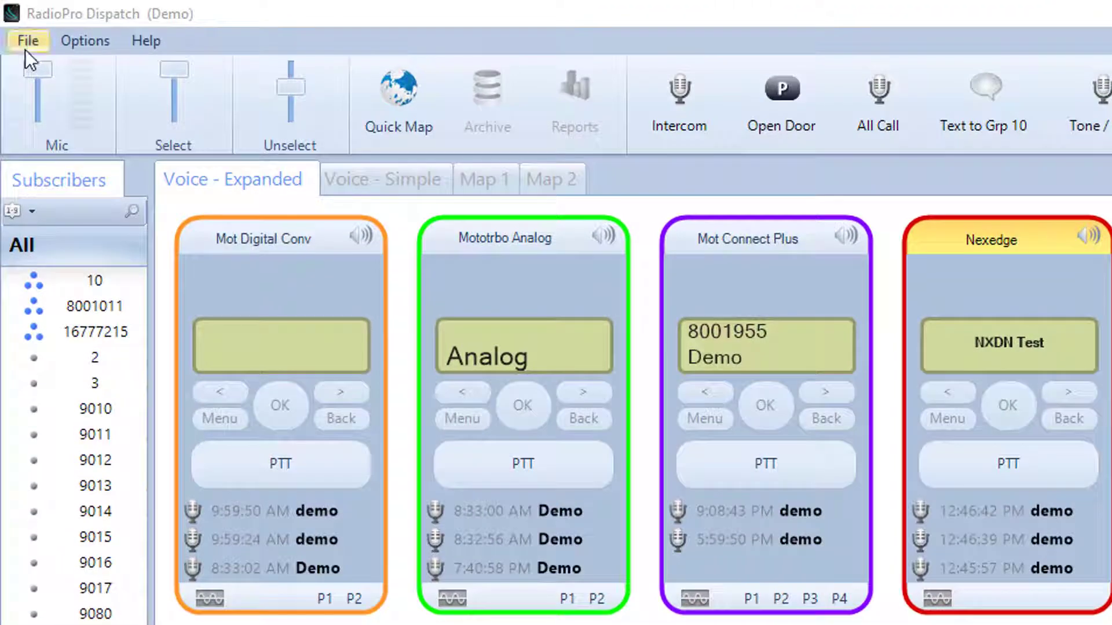
Switch back to RadioPro Dispatch and check the available layout files in the Open dialog, cancelling without loading one.
left_click(27, 39)
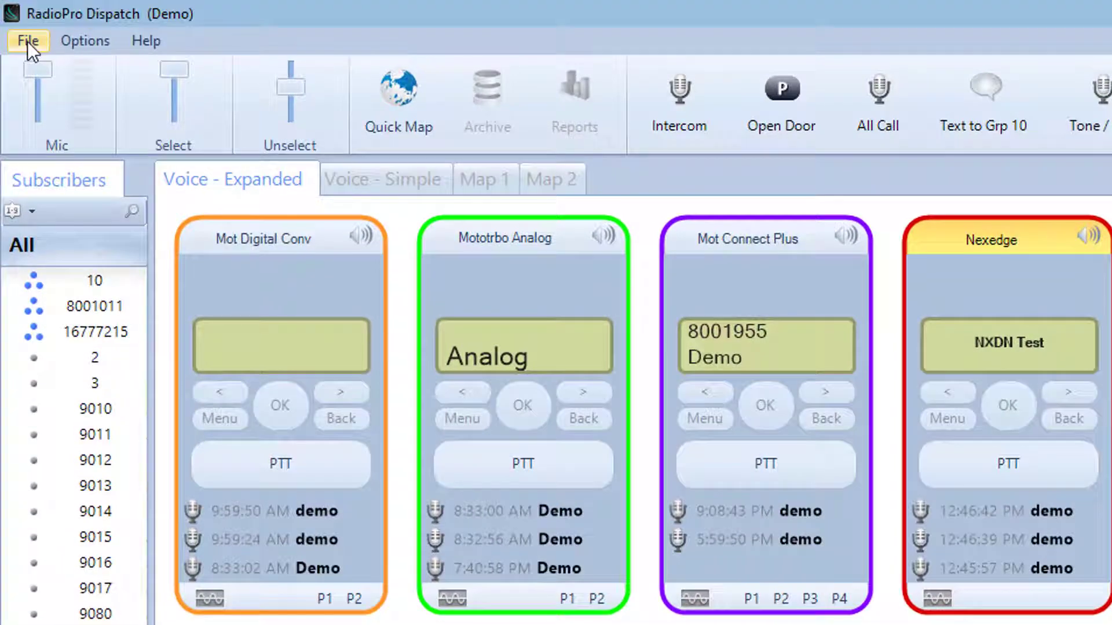
left_click(63, 99)
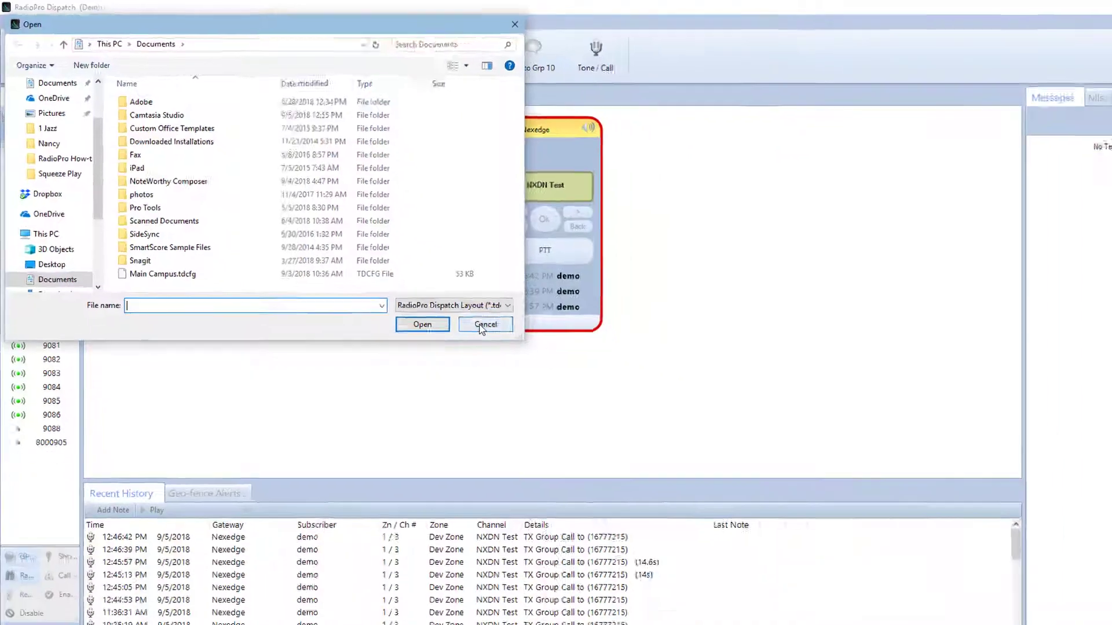
left_click(484, 326)
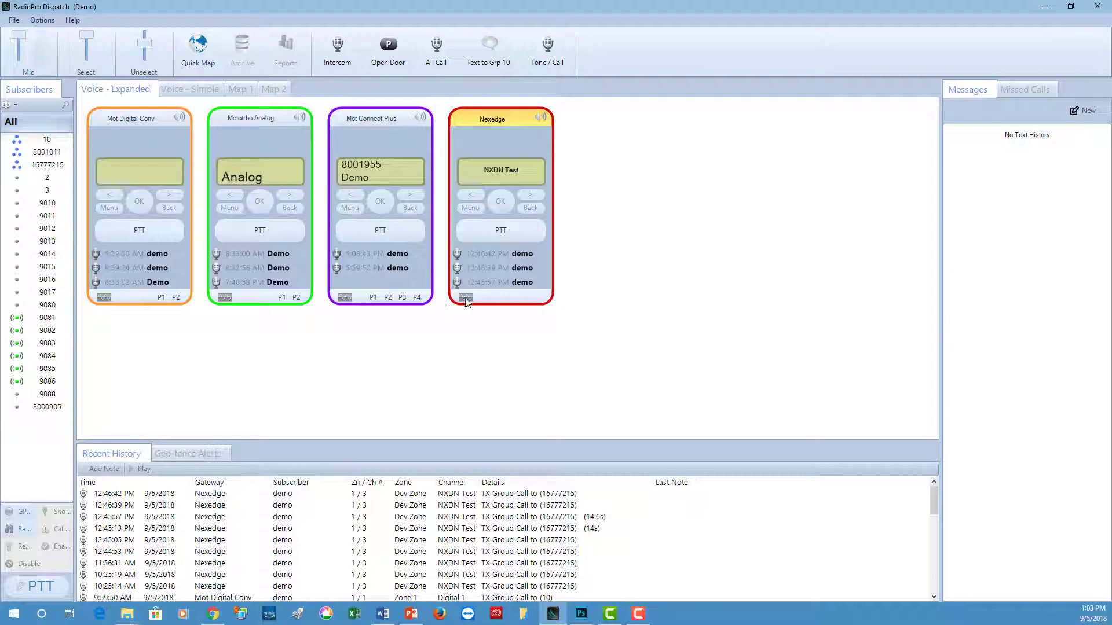
key("F10")
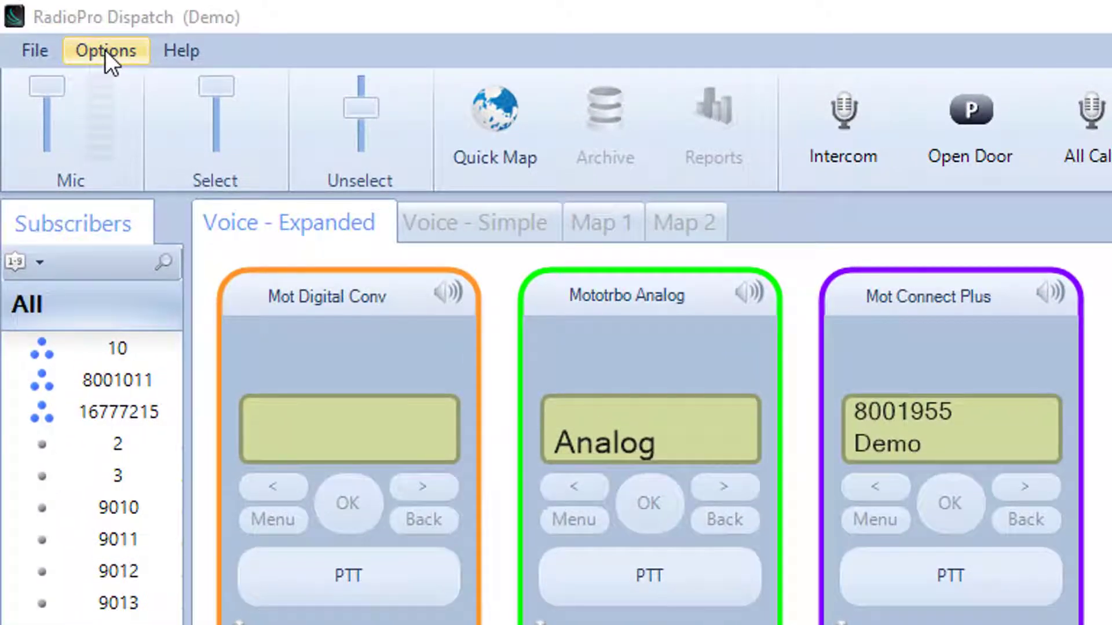
Open the Subscriber Contacts window and add a contact group named "All".
left_click(106, 49)
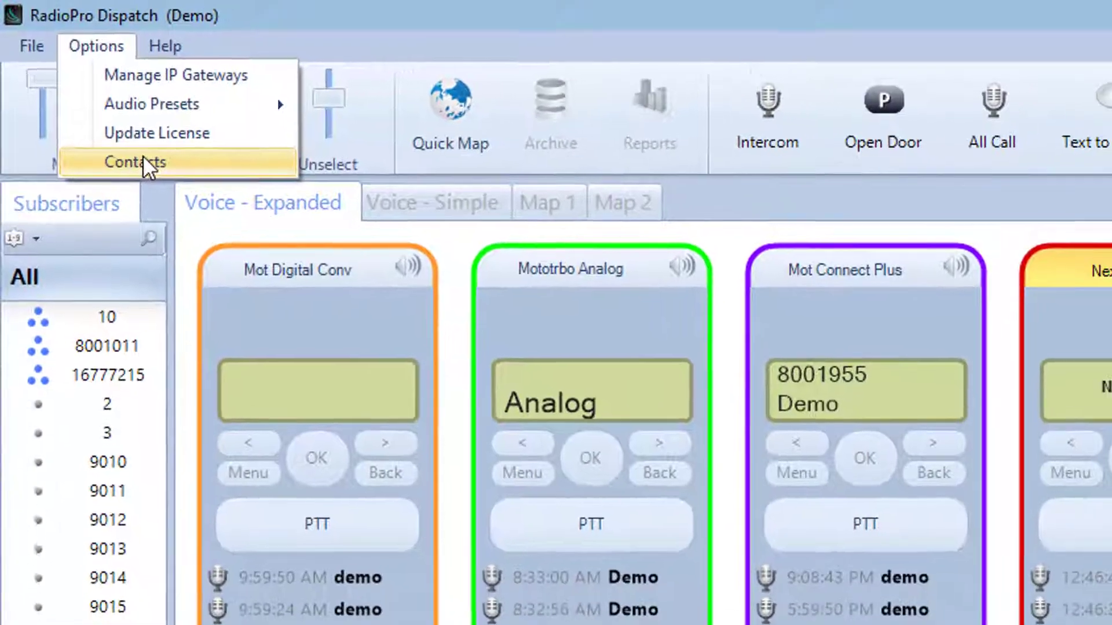
left_click(151, 178)
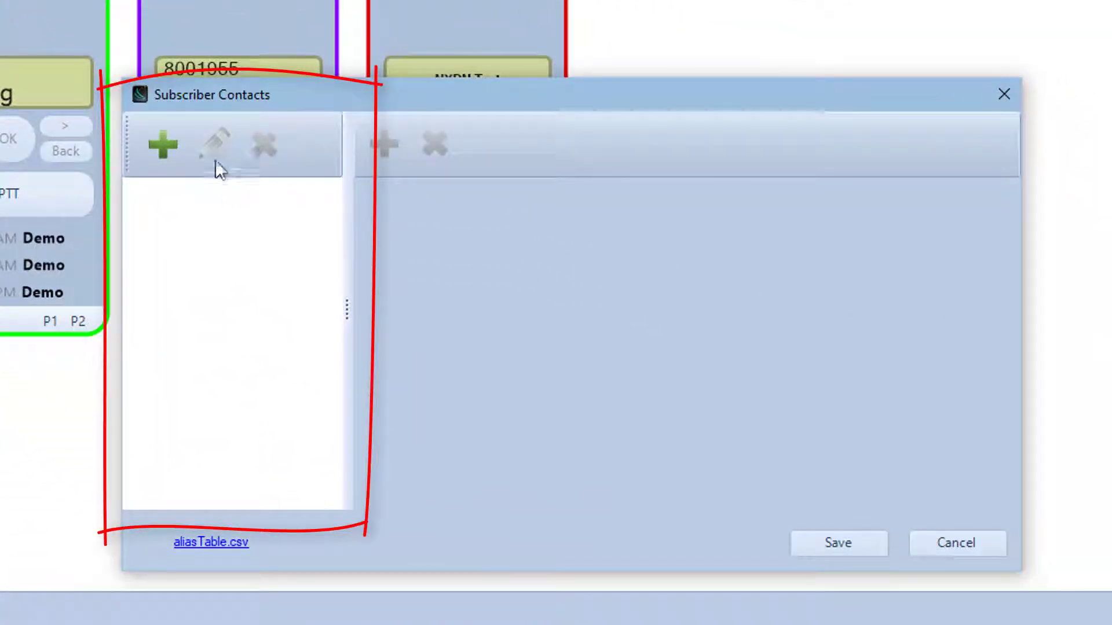
left_click(171, 146)
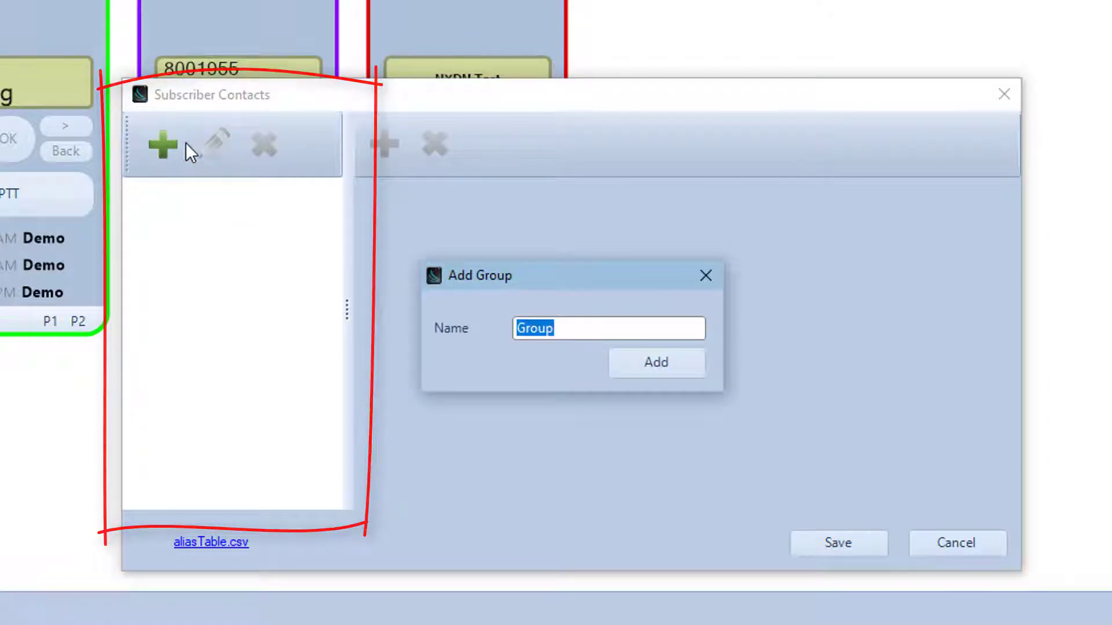
type("All")
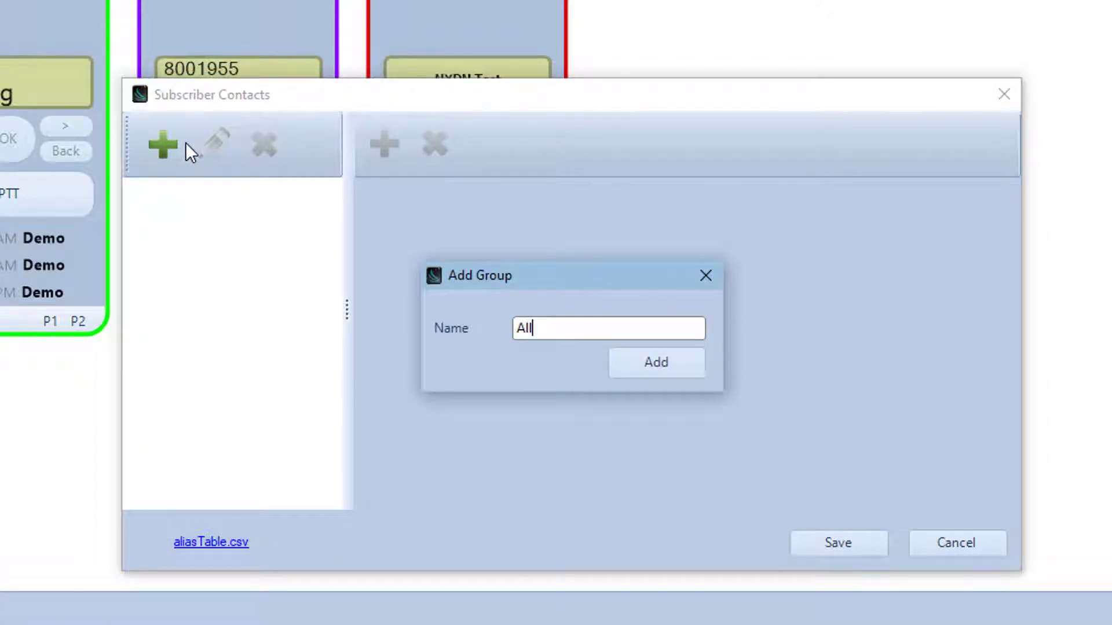
left_click(647, 361)
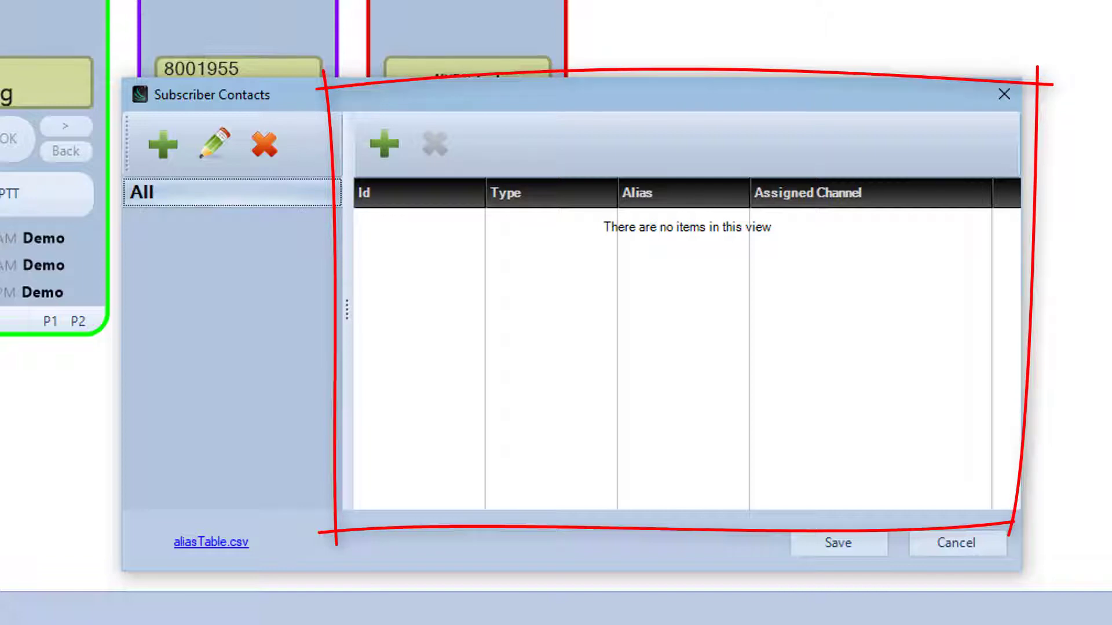
Add a subscriber to the All group with Id 501 and type Digital Private.
left_click(389, 142)
type("501")
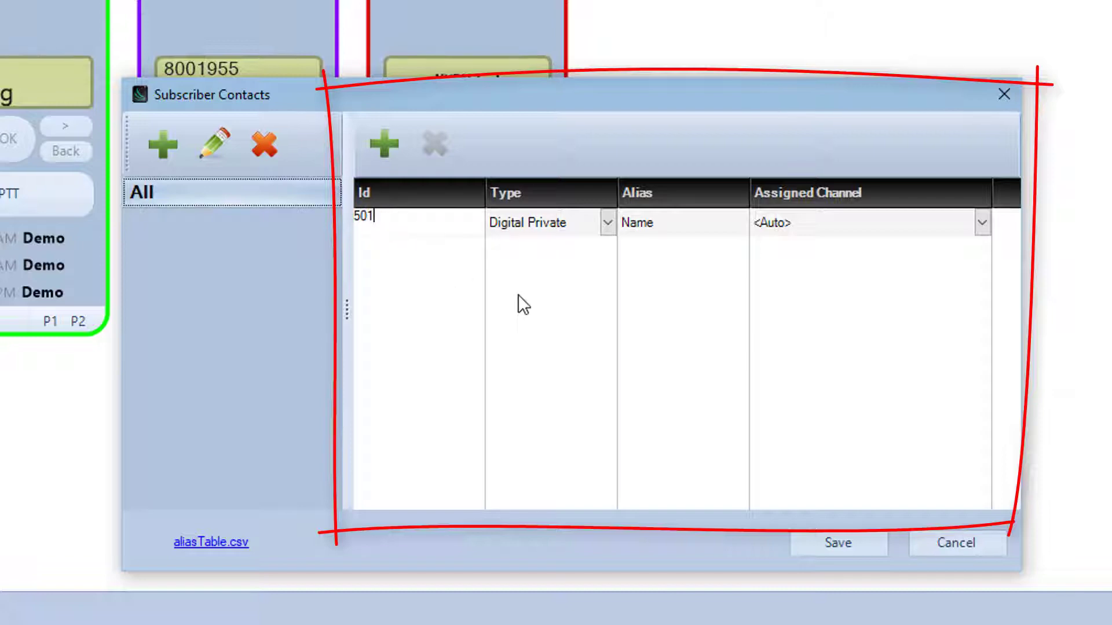
left_click(562, 299)
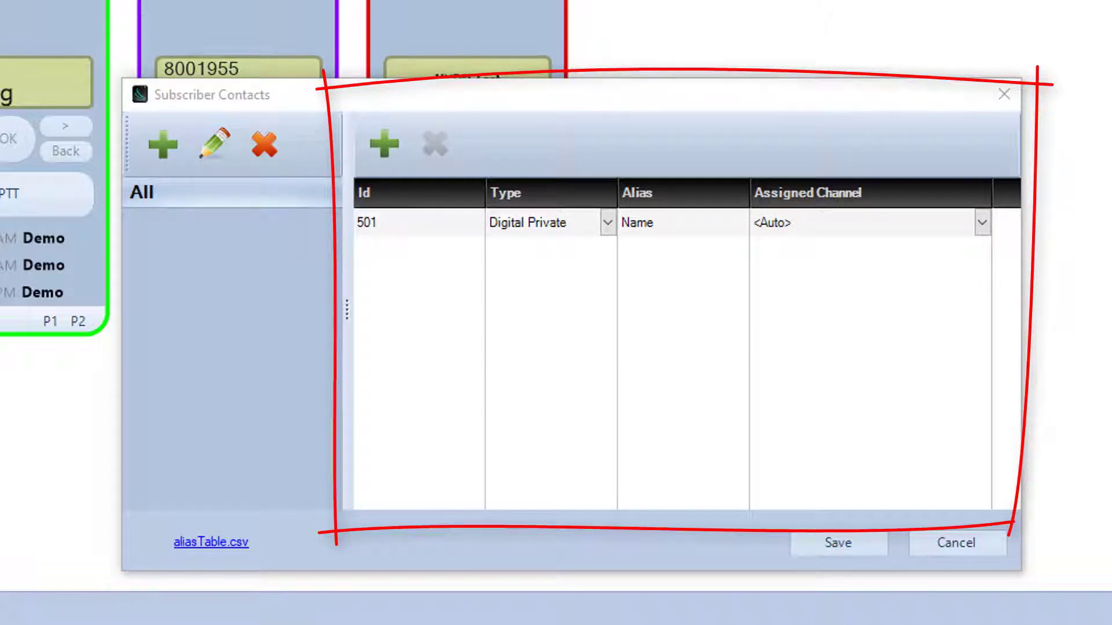
left_click(607, 225)
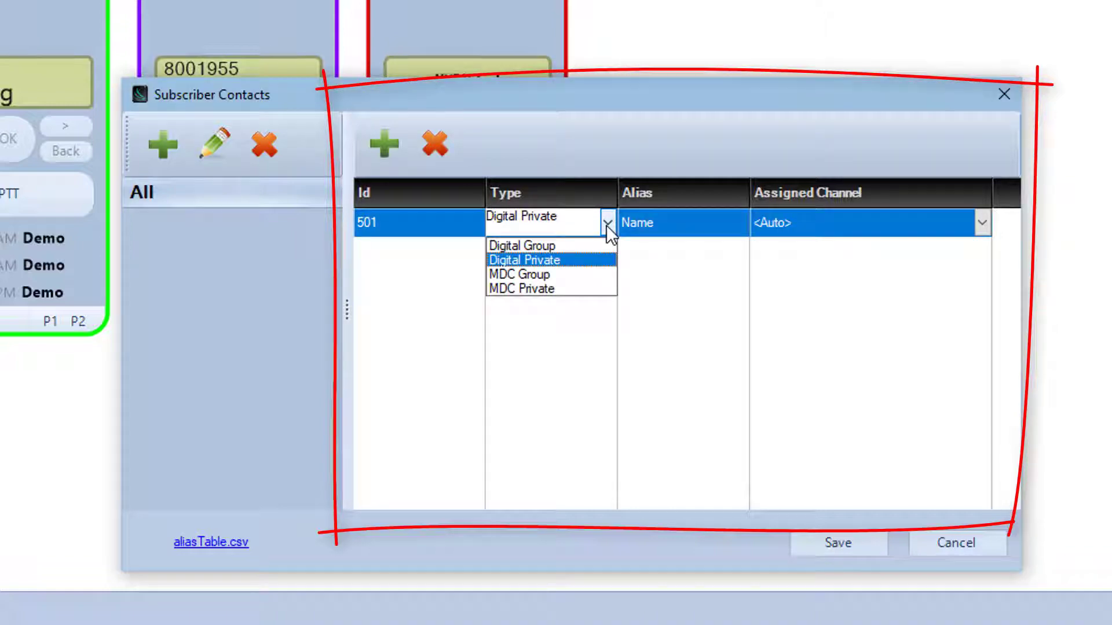
left_click(583, 255)
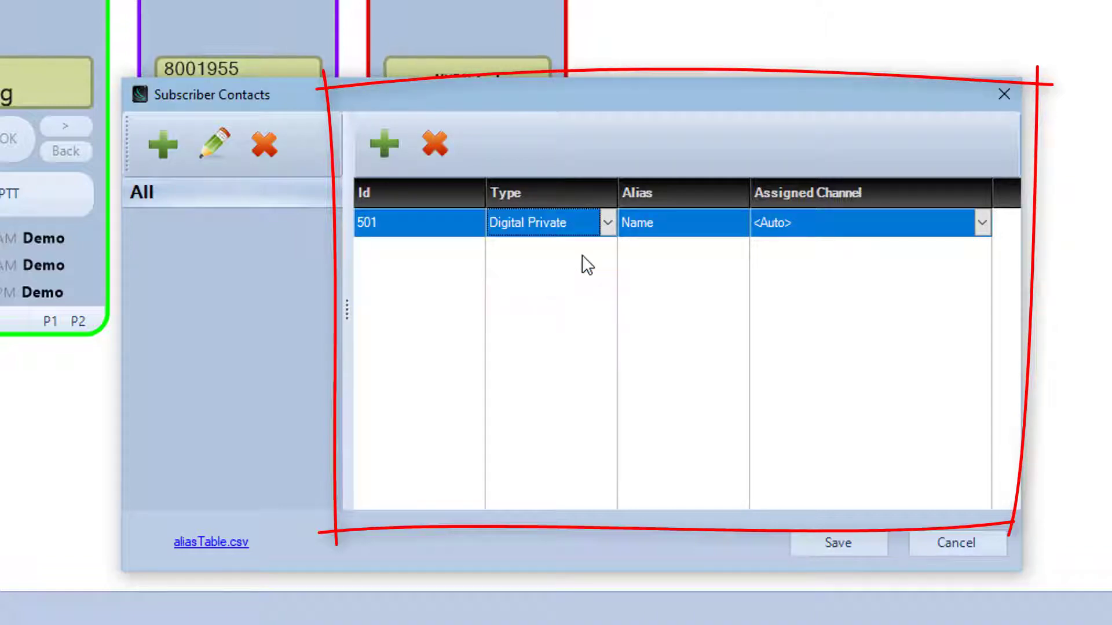
Enter the subscriber's first name as the alias, keep the assigned channel on <Auto>, and save the contacts.
left_click(653, 225)
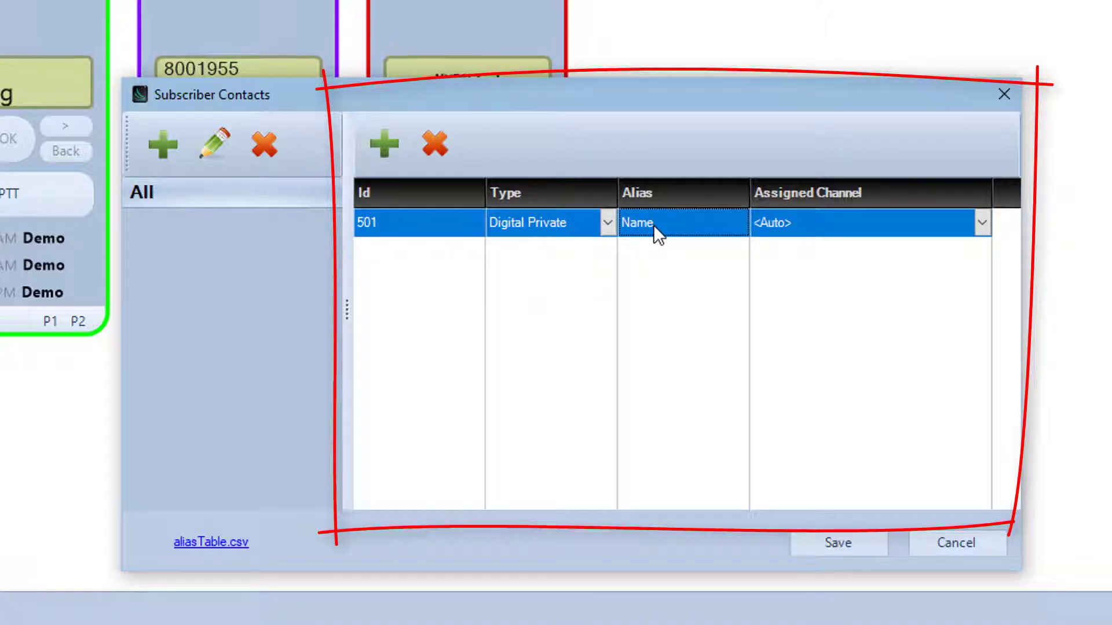
left_click(653, 224)
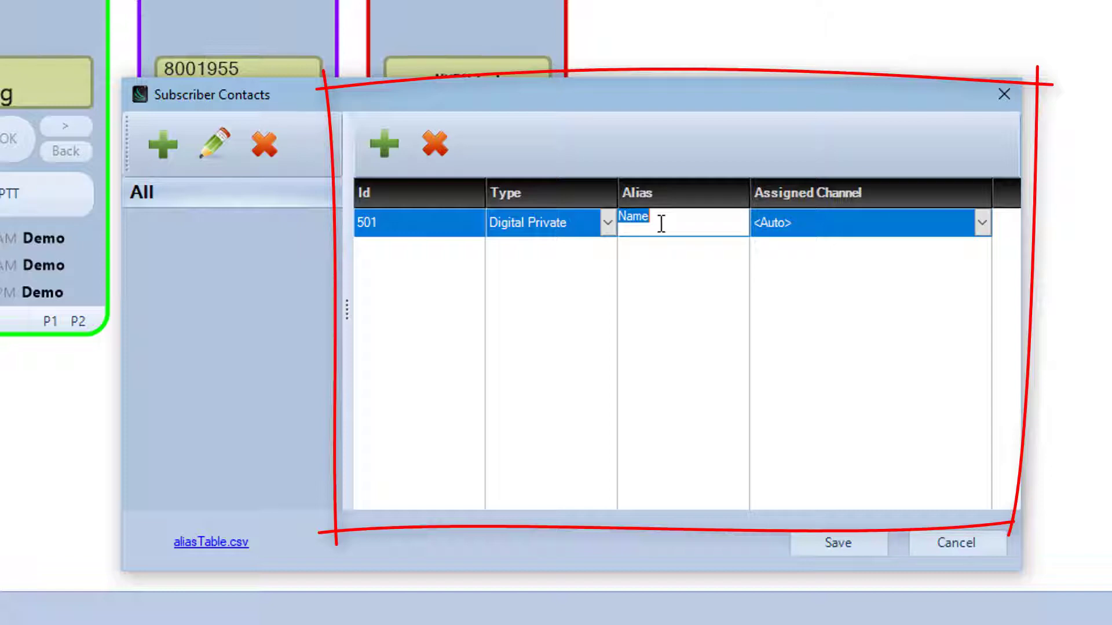
type("Robert")
left_click(982, 223)
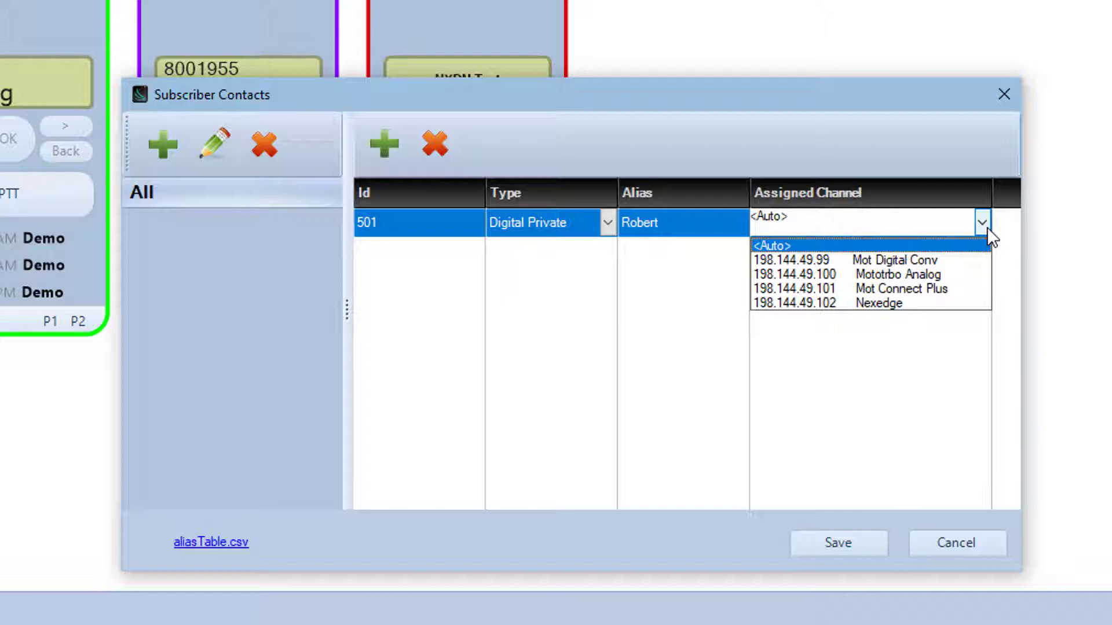
left_click(987, 226)
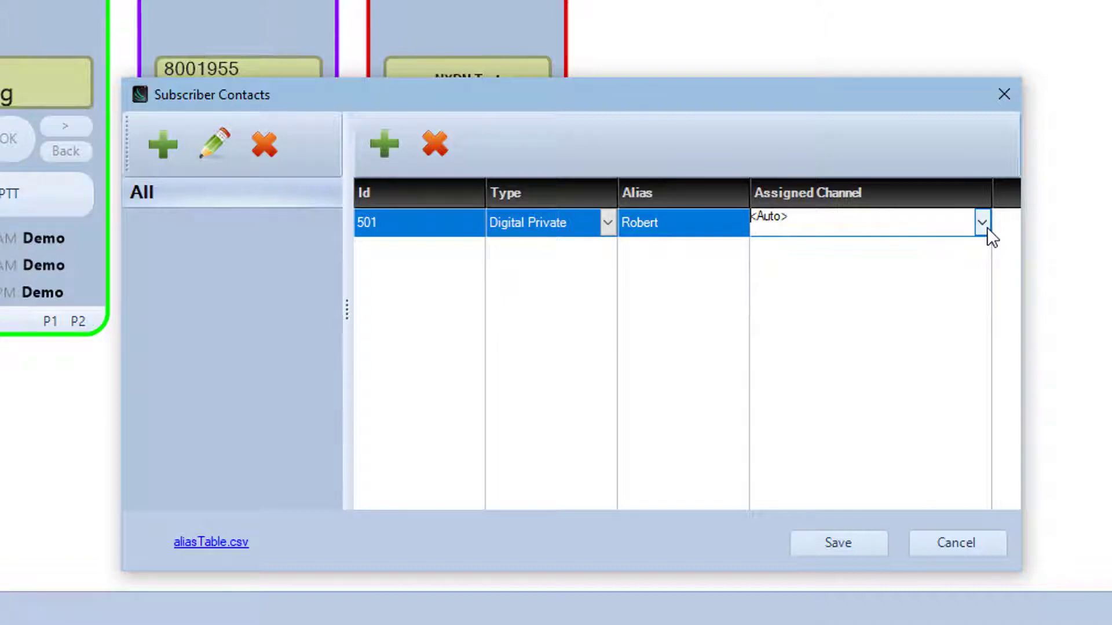
left_click(856, 537)
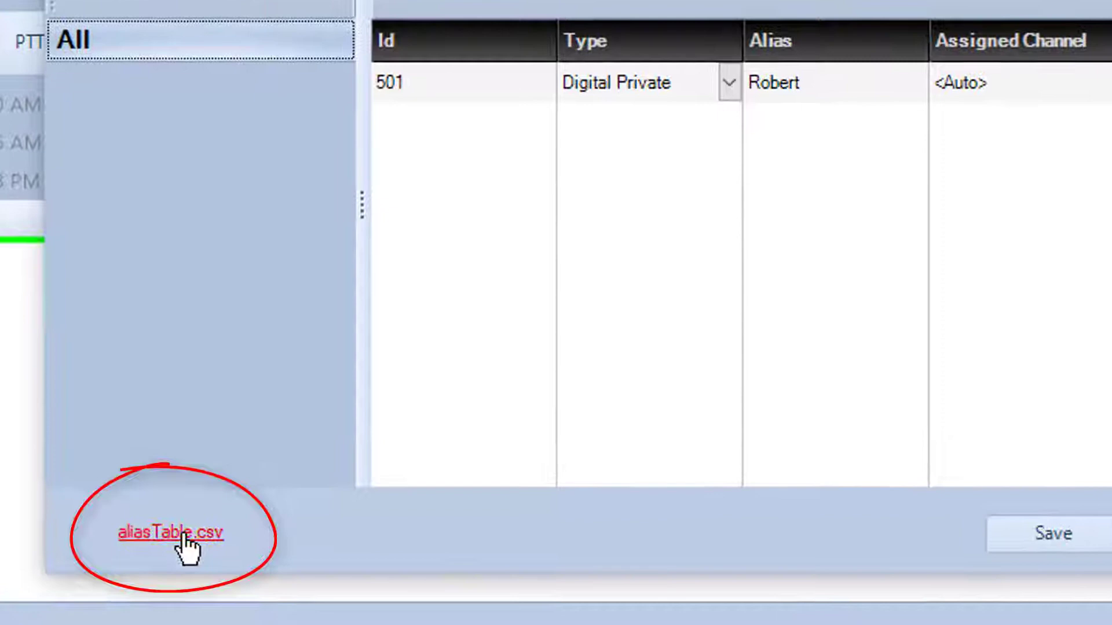
Show the contacts' aliasTable.csv file in its folder and open it.
left_click(184, 534)
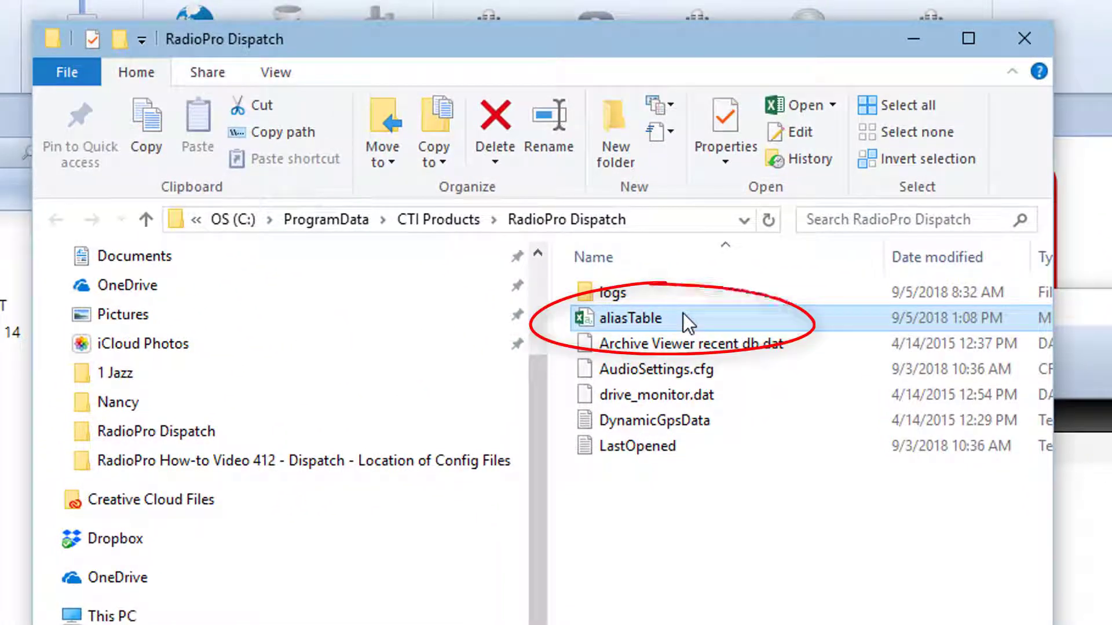
double_click(683, 314)
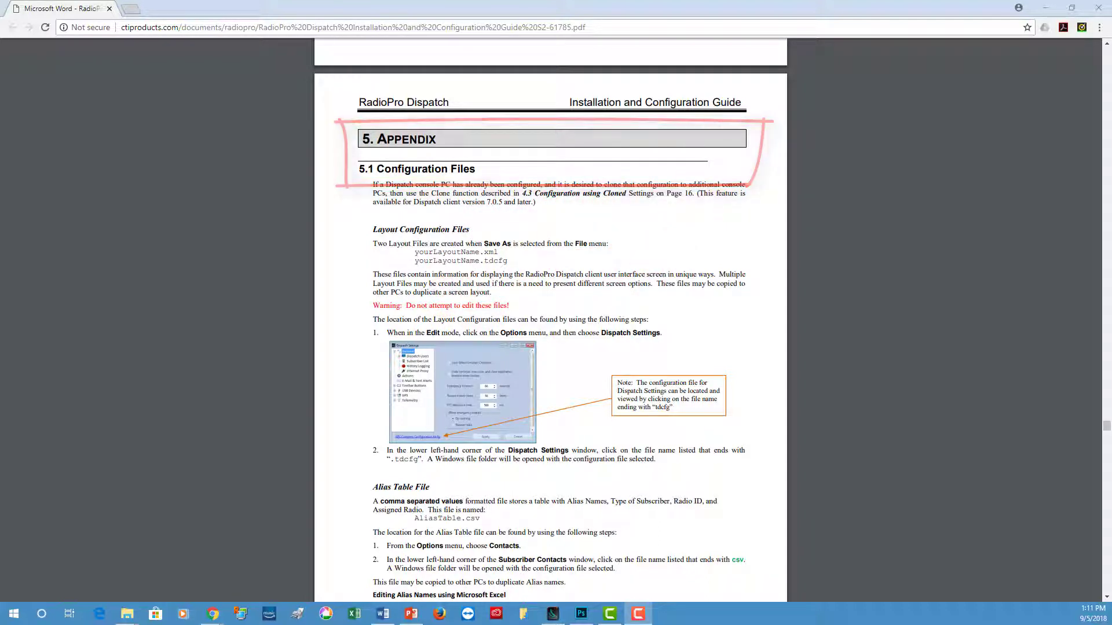
scroll(891, 339, "down", 6)
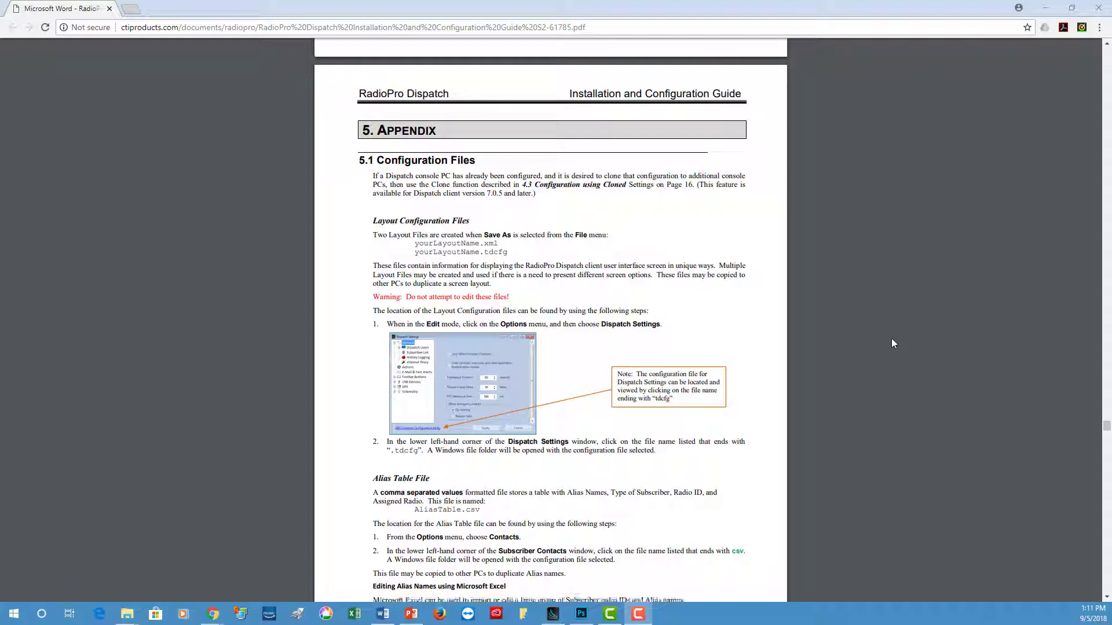